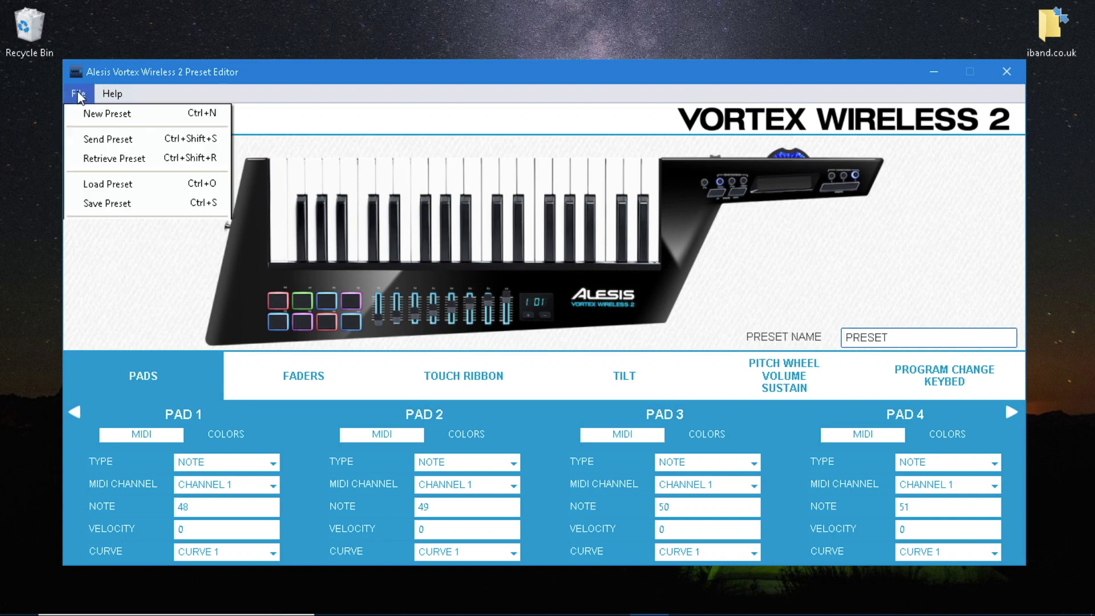
# Step: Retrieve Preset 12 from the keytar, loading pads on Channel 10 with notes 36–39
pyautogui.click(123, 159)
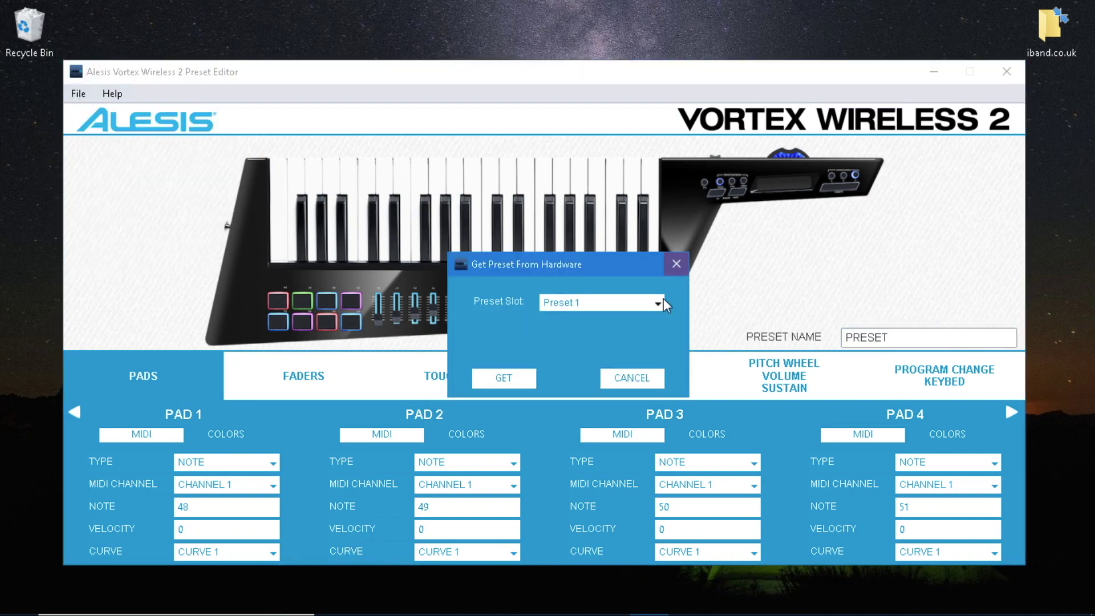
pyautogui.click(660, 303)
pyautogui.scroll(-3, 659, 371)
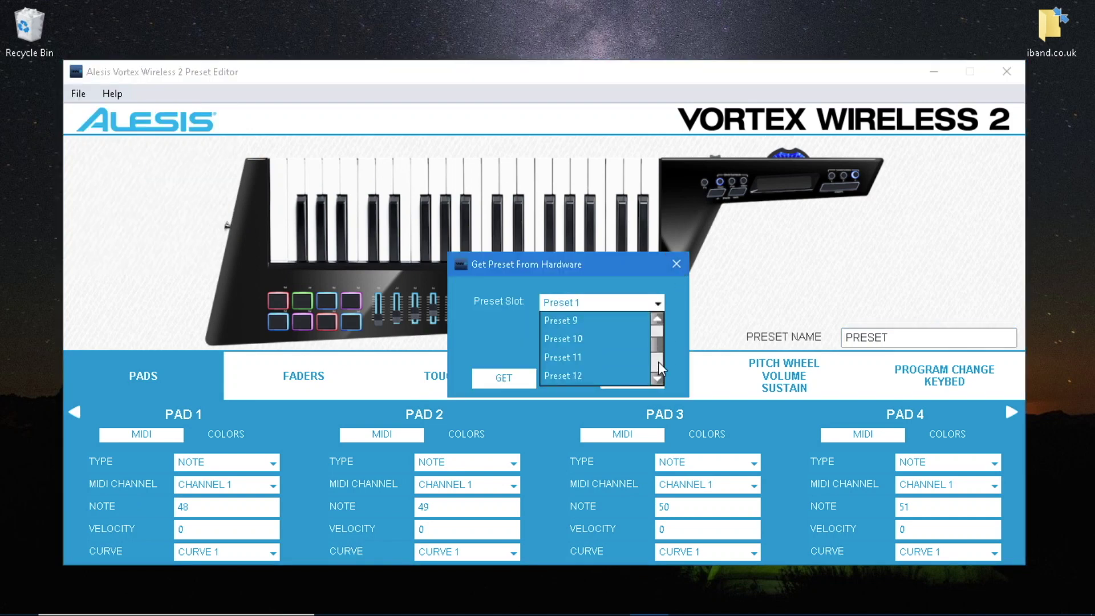
pyautogui.click(637, 375)
pyautogui.click(511, 382)
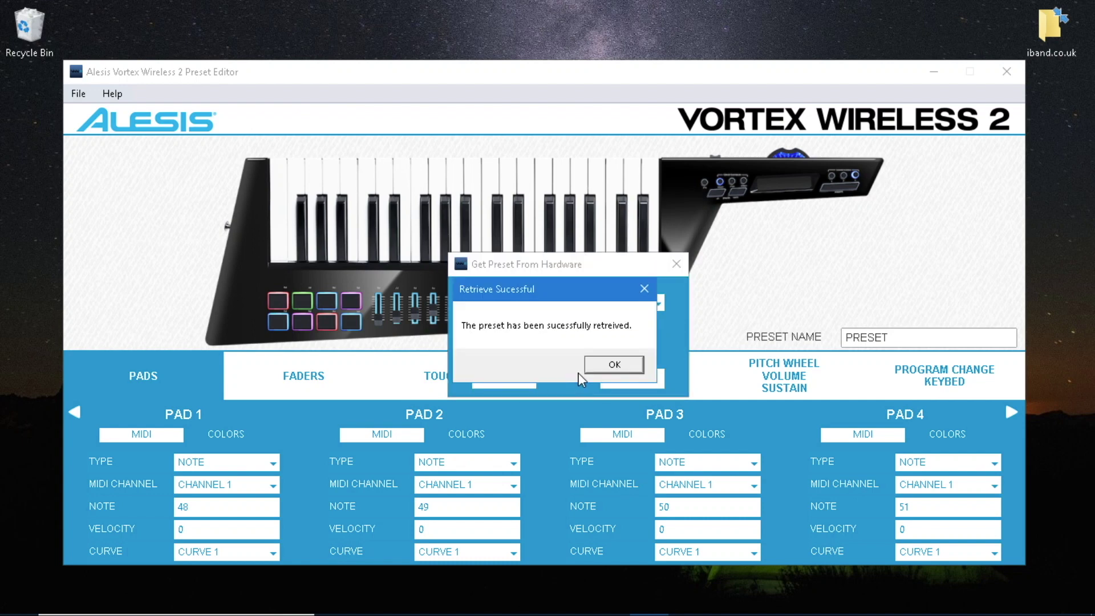
pyautogui.click(611, 372)
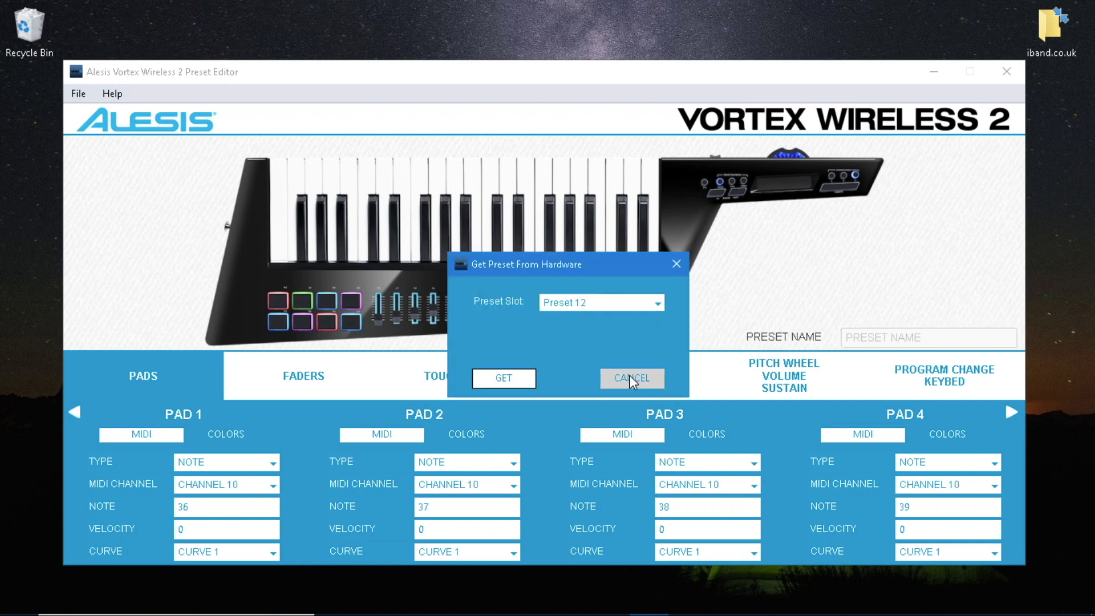
pyautogui.click(630, 375)
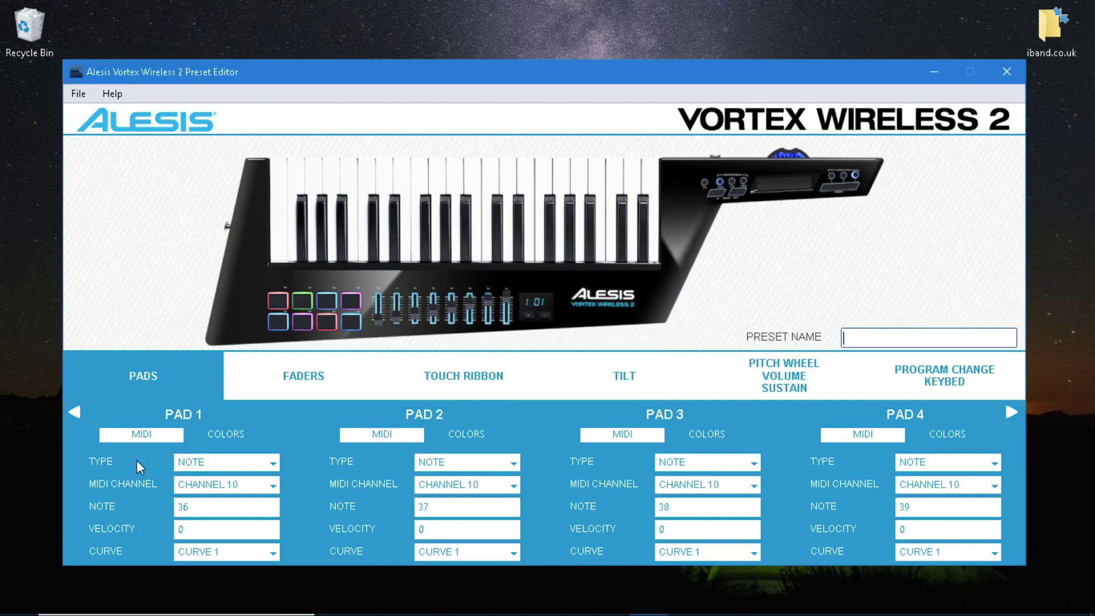
# Step: Make Pad 1 a CC TOGGLE on CHANNEL 1 with ON and OFF values both 127
pyautogui.click(278, 467)
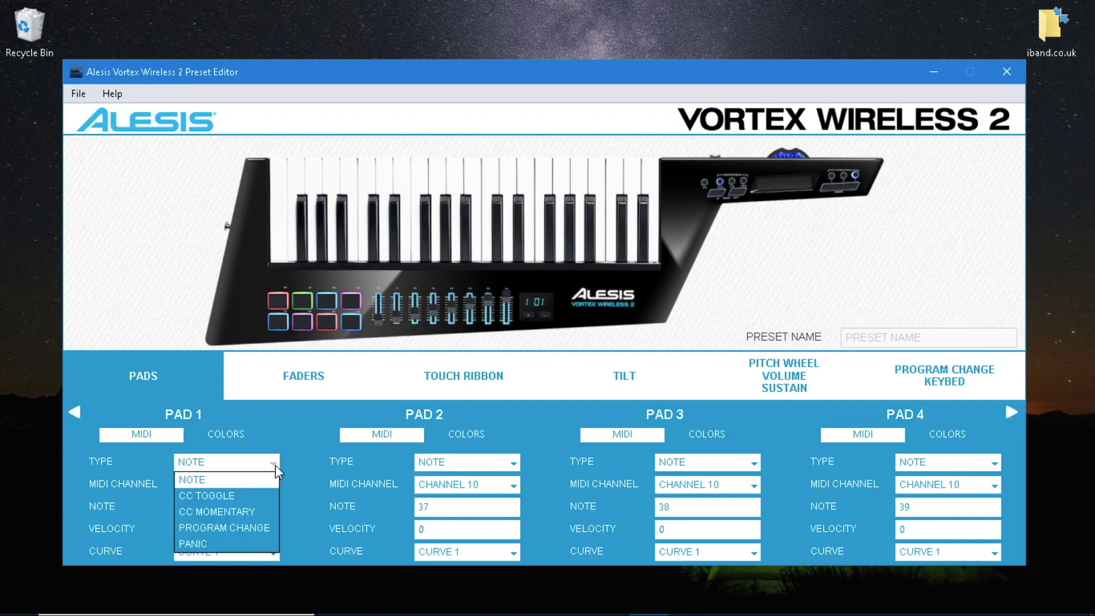
pyautogui.click(267, 495)
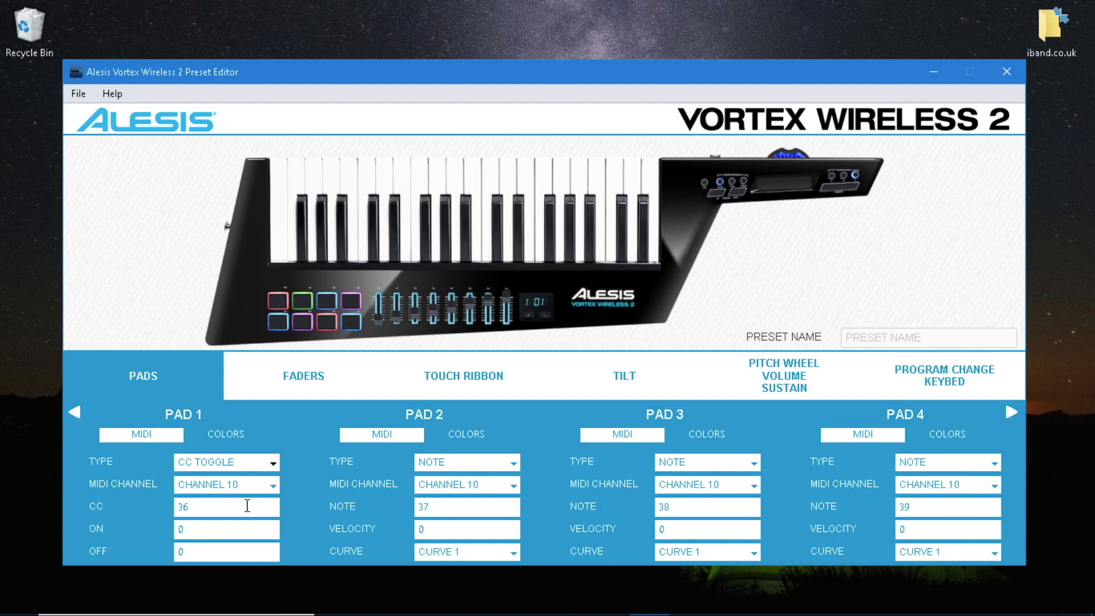
pyautogui.click(274, 486)
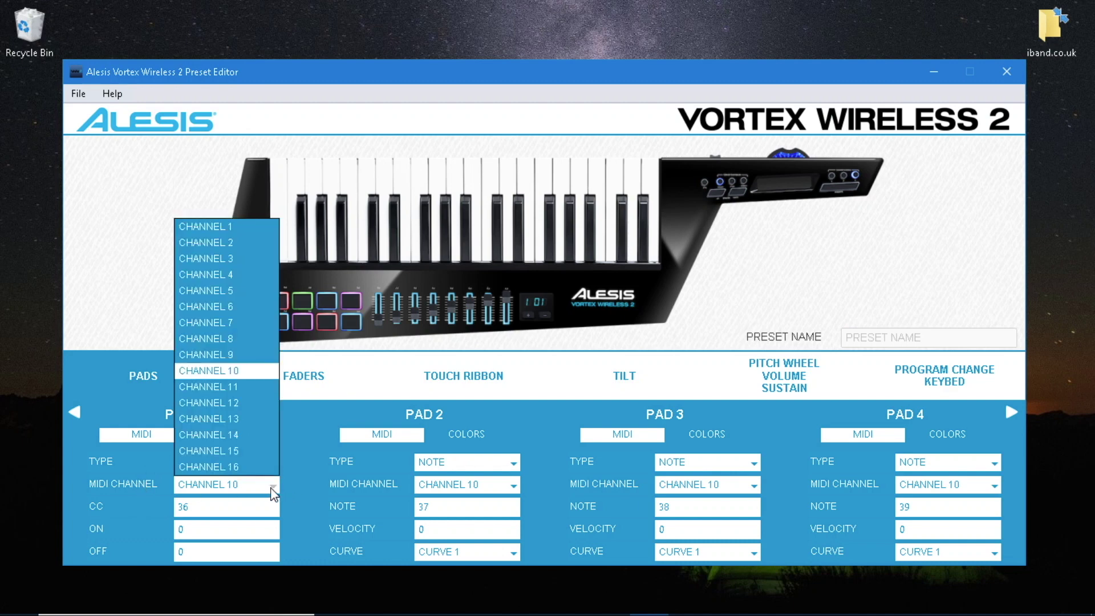
pyautogui.click(242, 228)
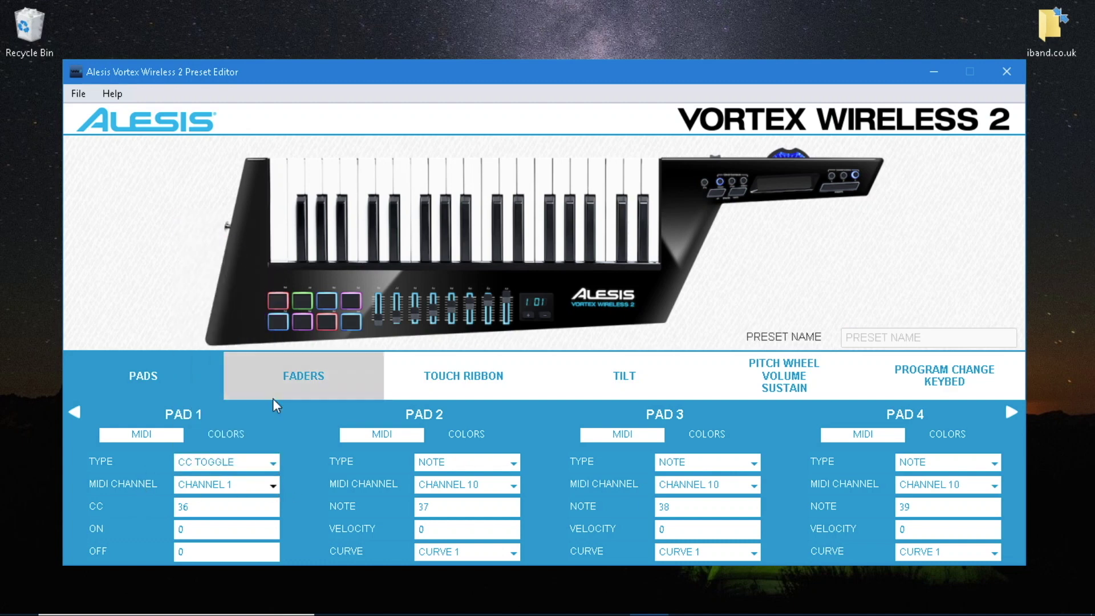
pyautogui.doubleClick(205, 531)
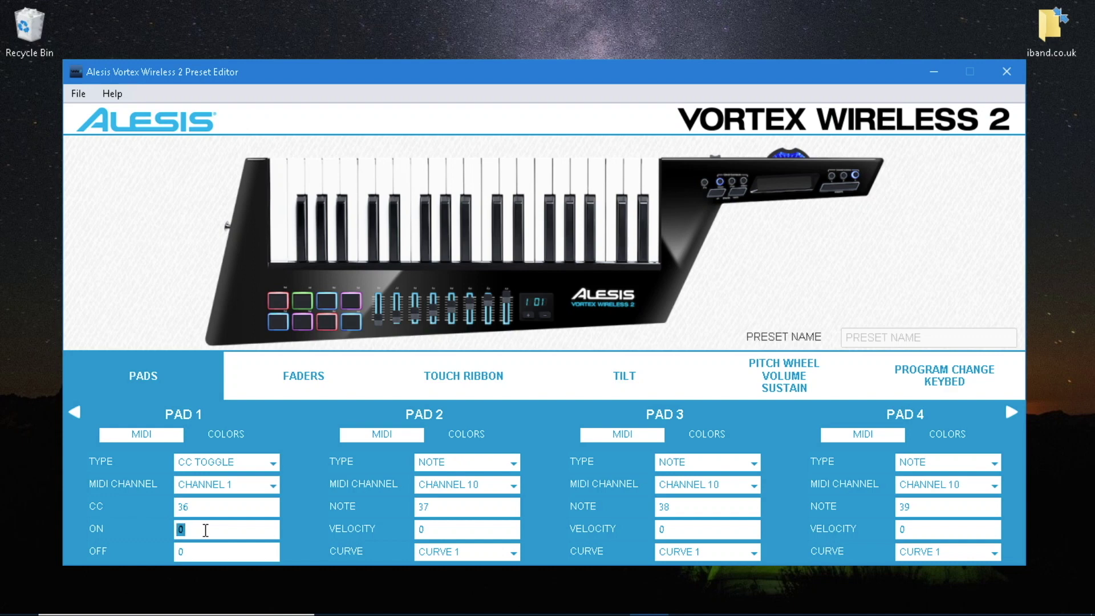
pyautogui.write('127')
pyautogui.click(205, 554)
pyautogui.doubleClick(204, 553)
pyautogui.write('127')
pyautogui.click(237, 435)
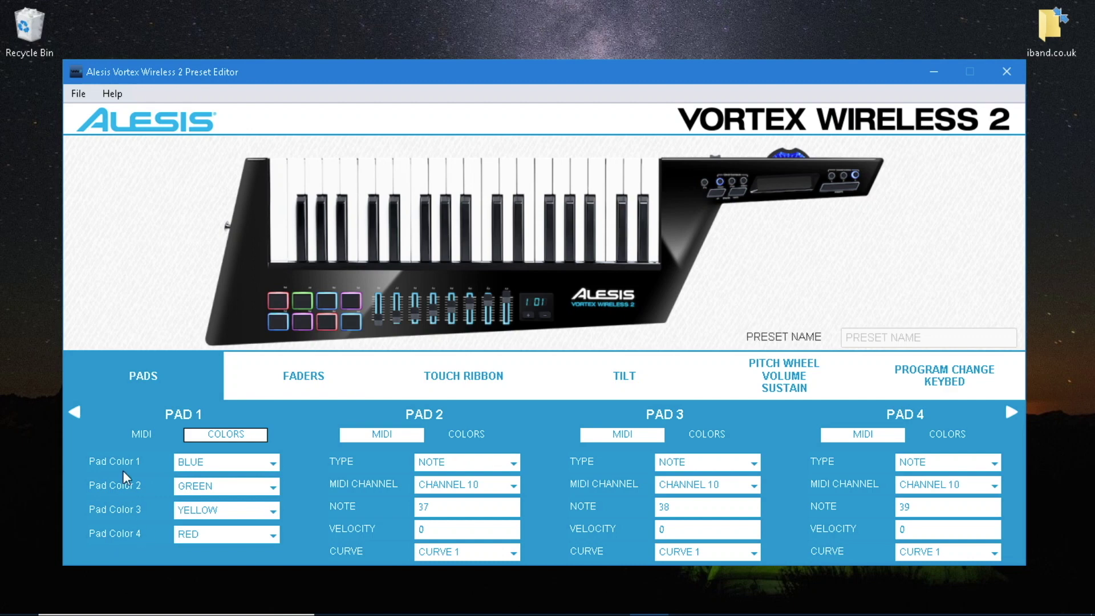
pyautogui.click(143, 433)
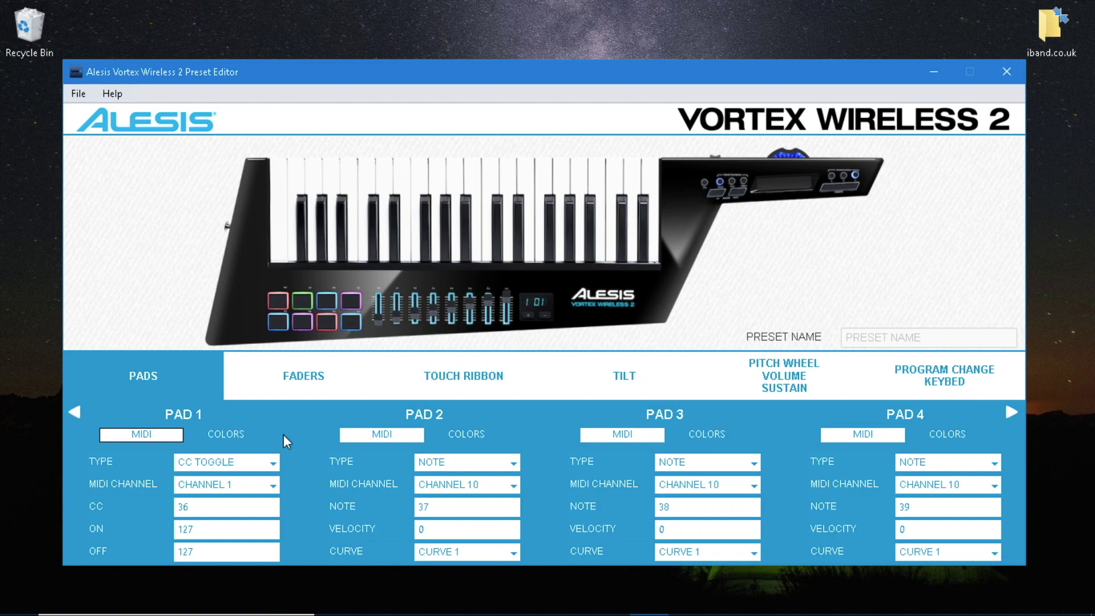
# Step: Make Pad 2 a Channel 1 CC 37 toggle with ON/OFF 127, then display Pads 5–8
pyautogui.click(508, 463)
pyautogui.click(502, 496)
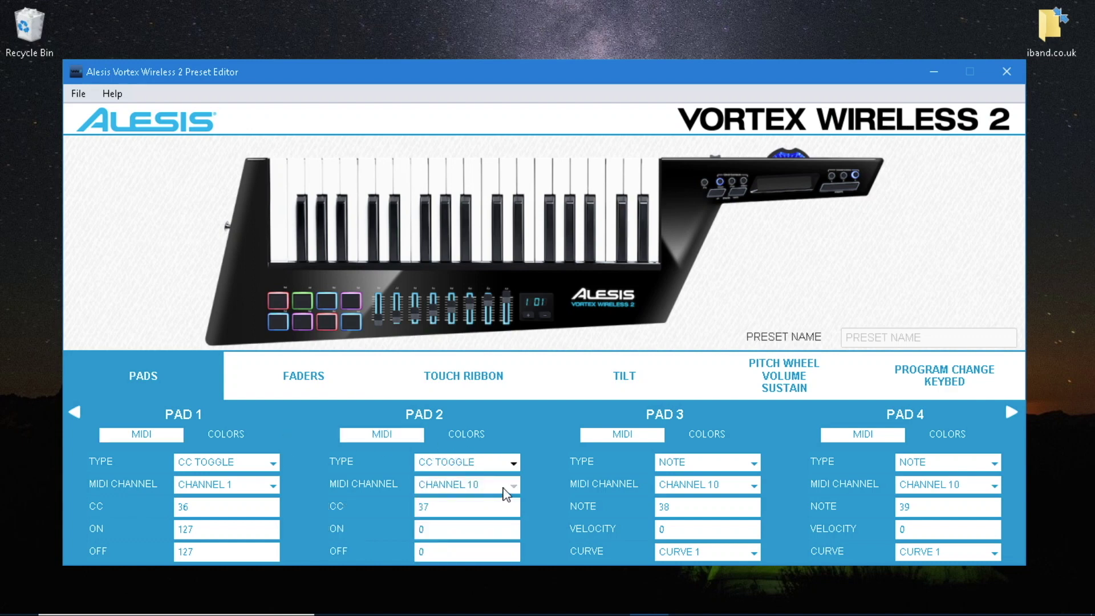
pyautogui.click(511, 485)
pyautogui.click(470, 228)
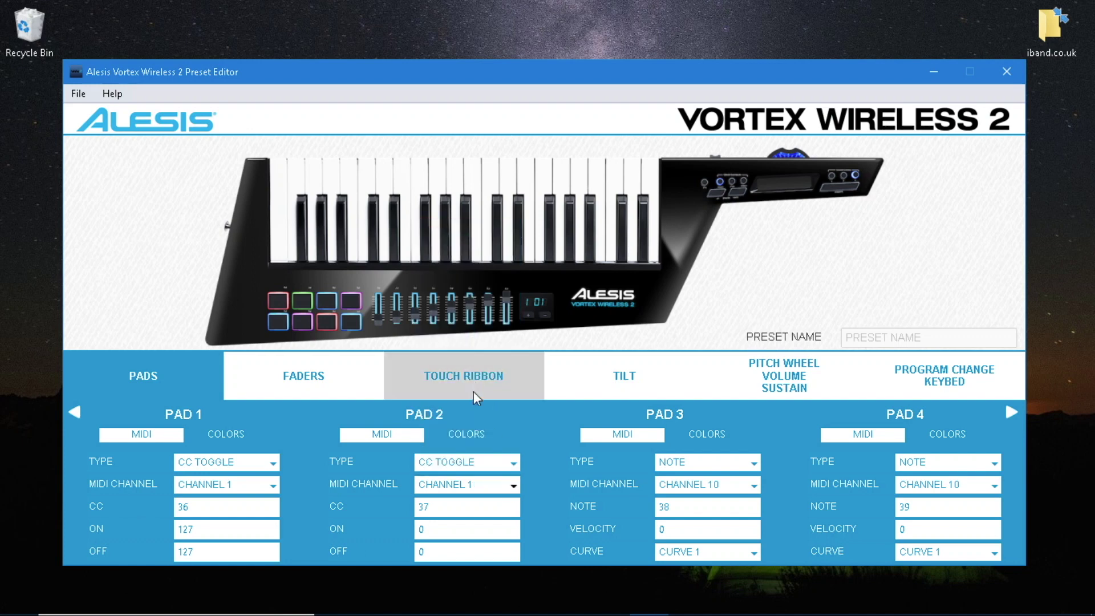
pyautogui.click(454, 528)
pyautogui.doubleClick(455, 529)
pyautogui.write('127')
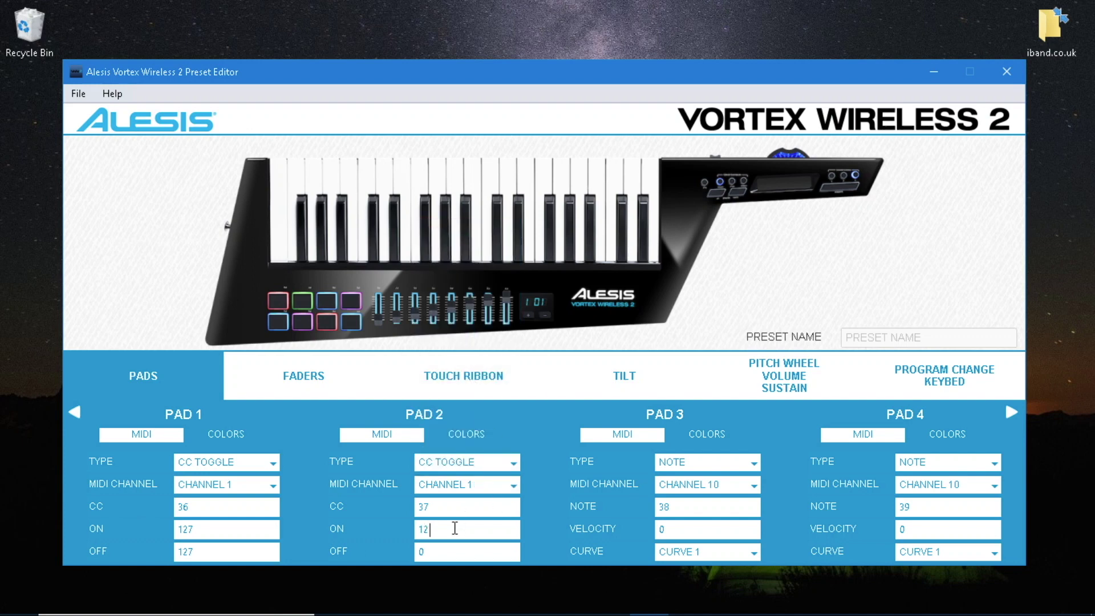
pyautogui.doubleClick(457, 549)
pyautogui.write('127')
pyautogui.click(1011, 412)
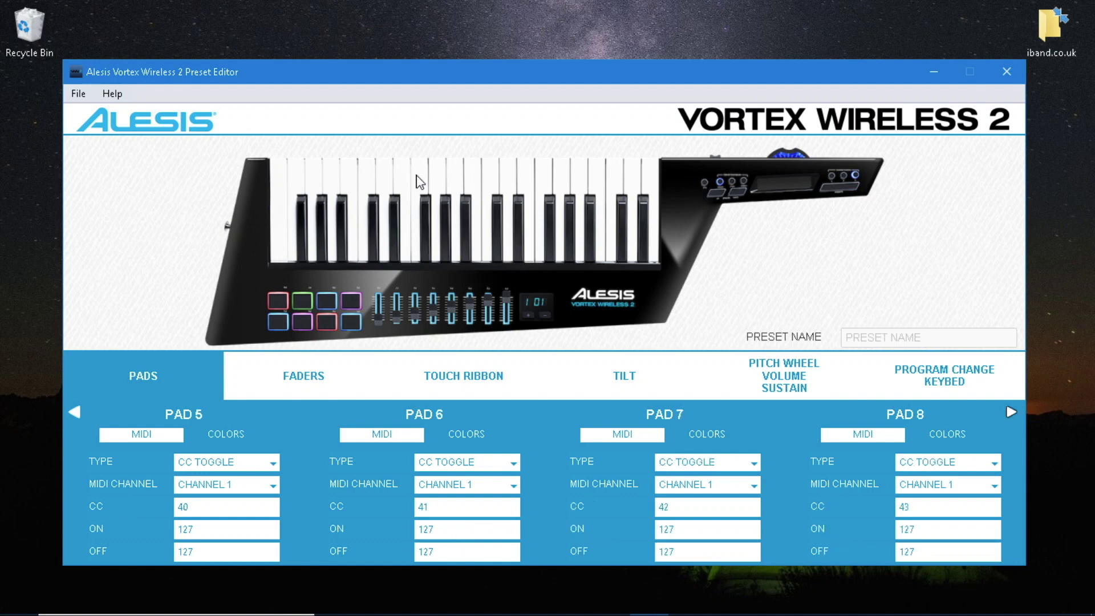
# Step: Send the edited pad preset to the keytar's Preset 12 slot and quit the editor
pyautogui.click(78, 93)
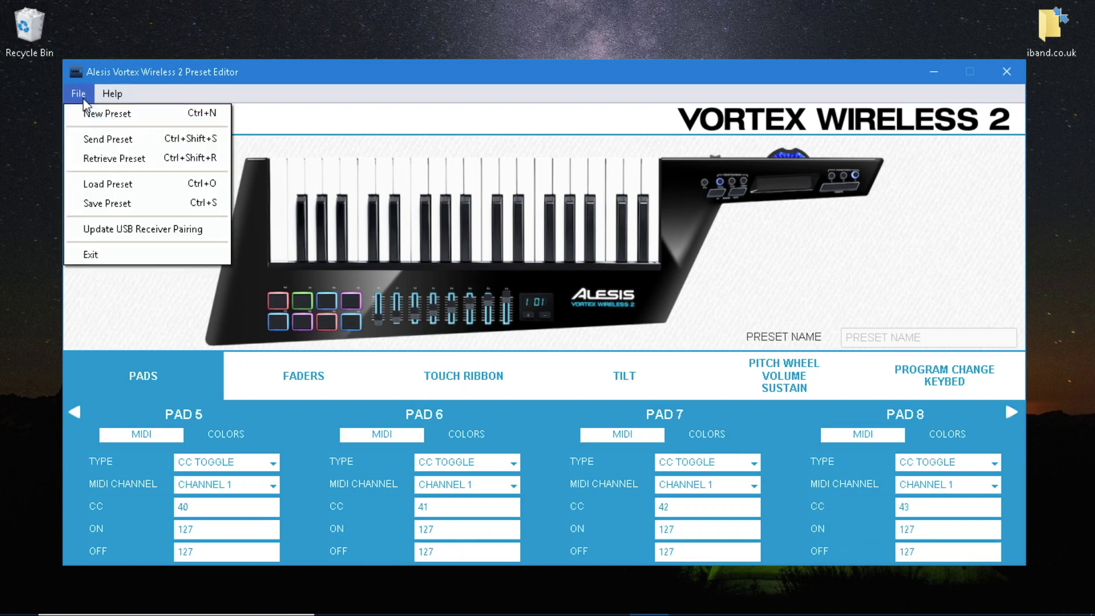
pyautogui.click(100, 140)
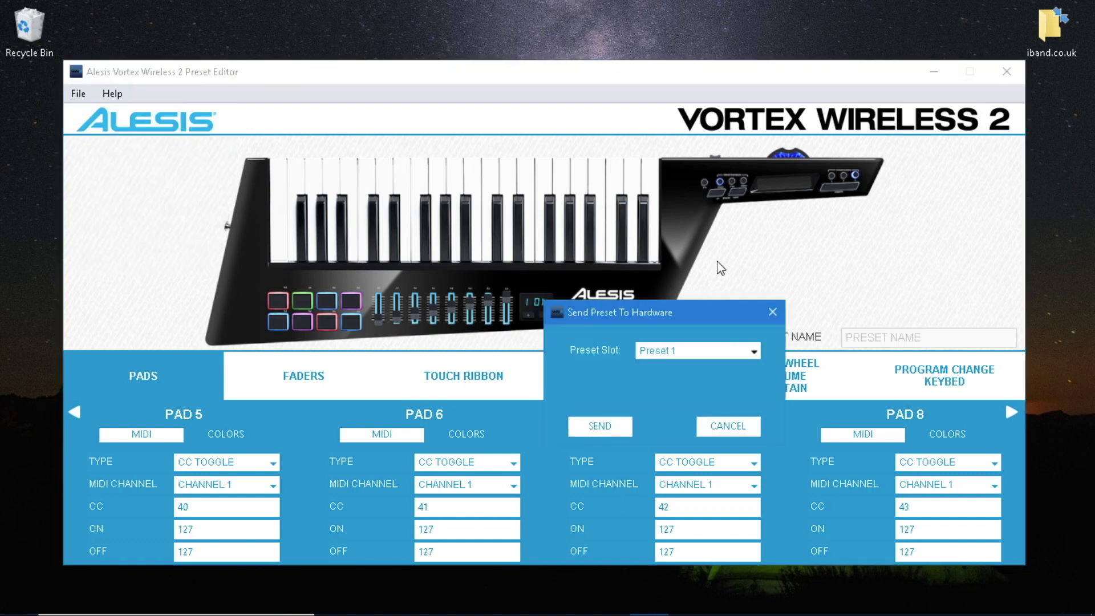
pyautogui.click(755, 350)
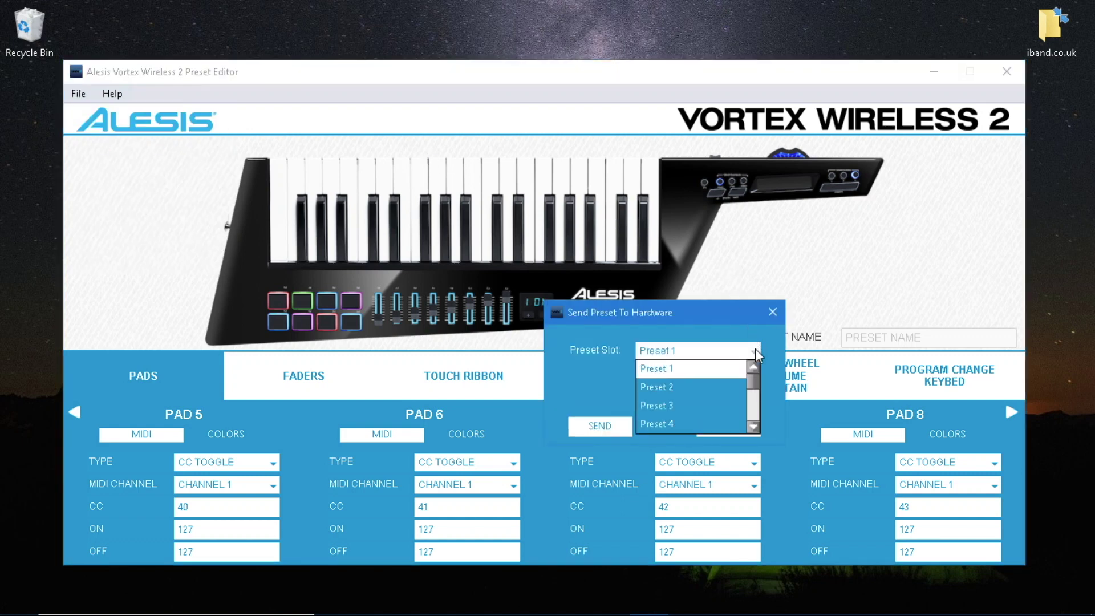
pyautogui.click(752, 408)
pyautogui.click(752, 409)
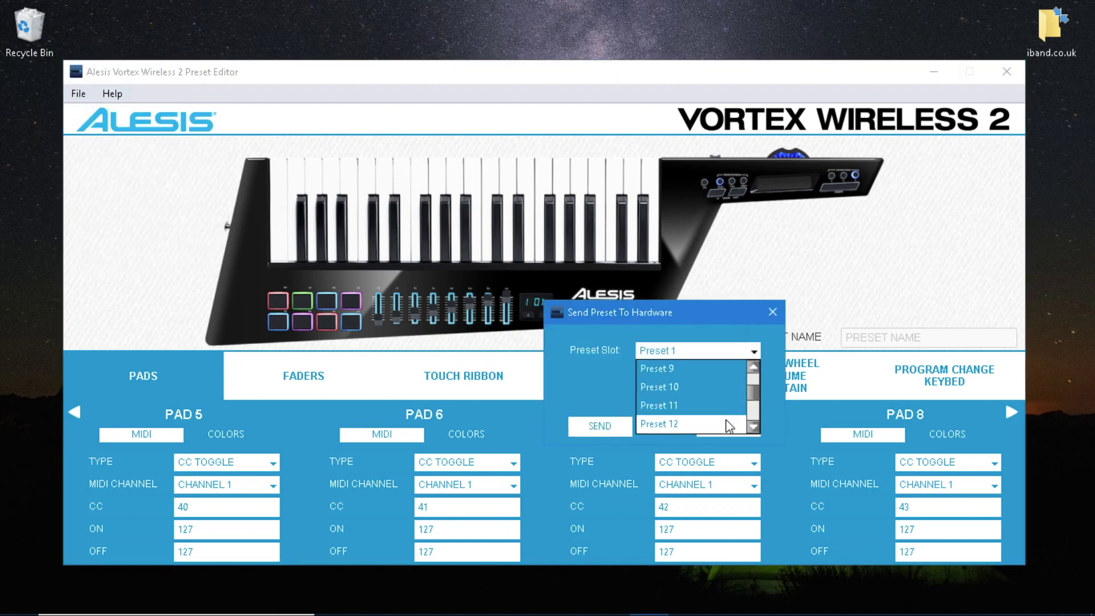
pyautogui.click(727, 422)
pyautogui.click(611, 428)
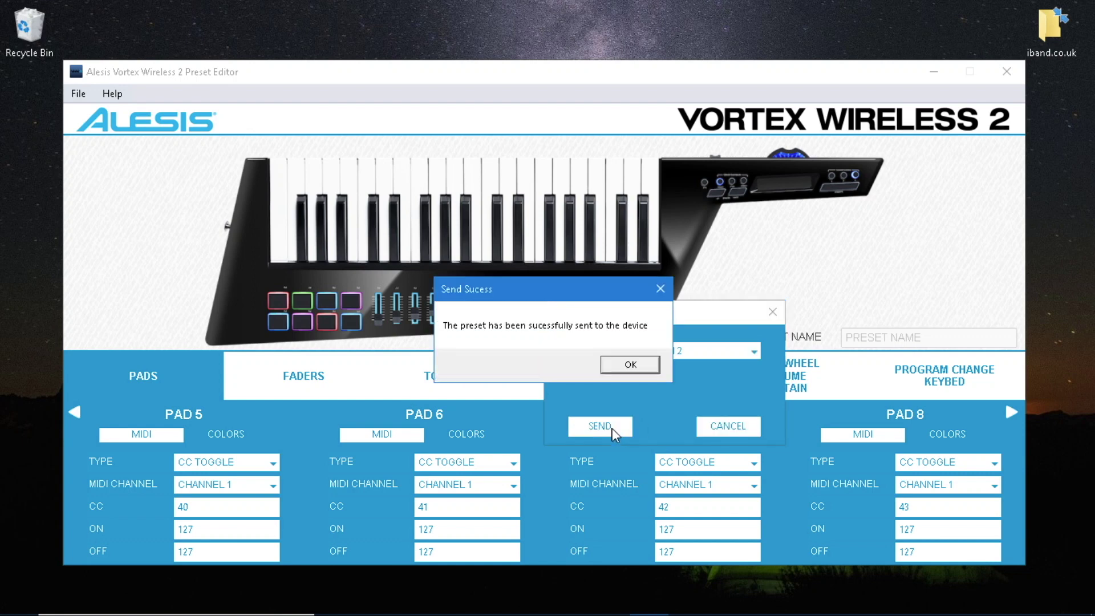
pyautogui.click(640, 365)
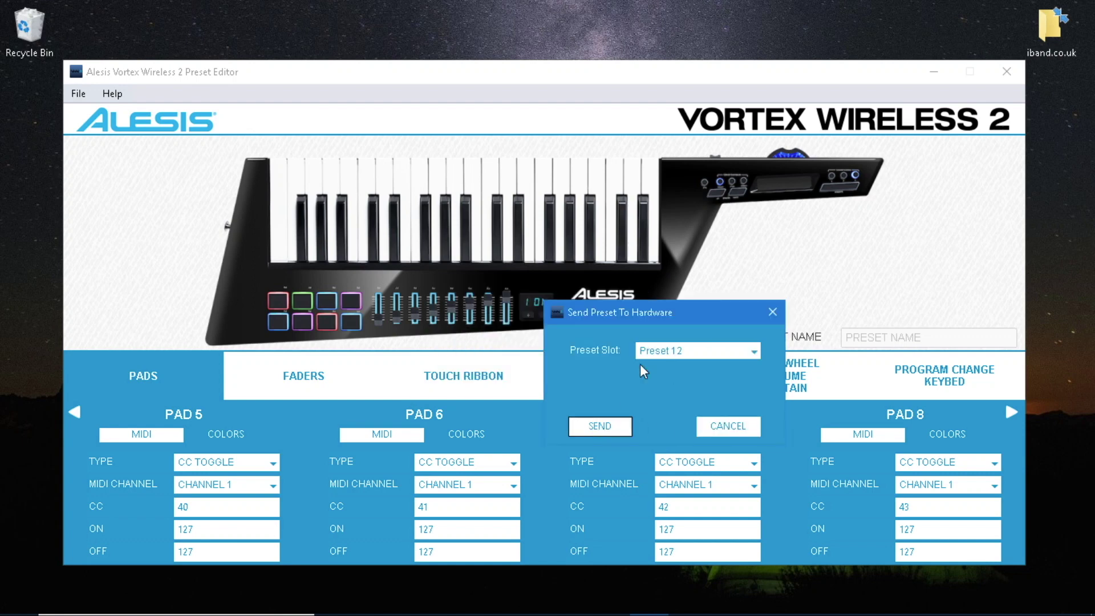
pyautogui.click(706, 427)
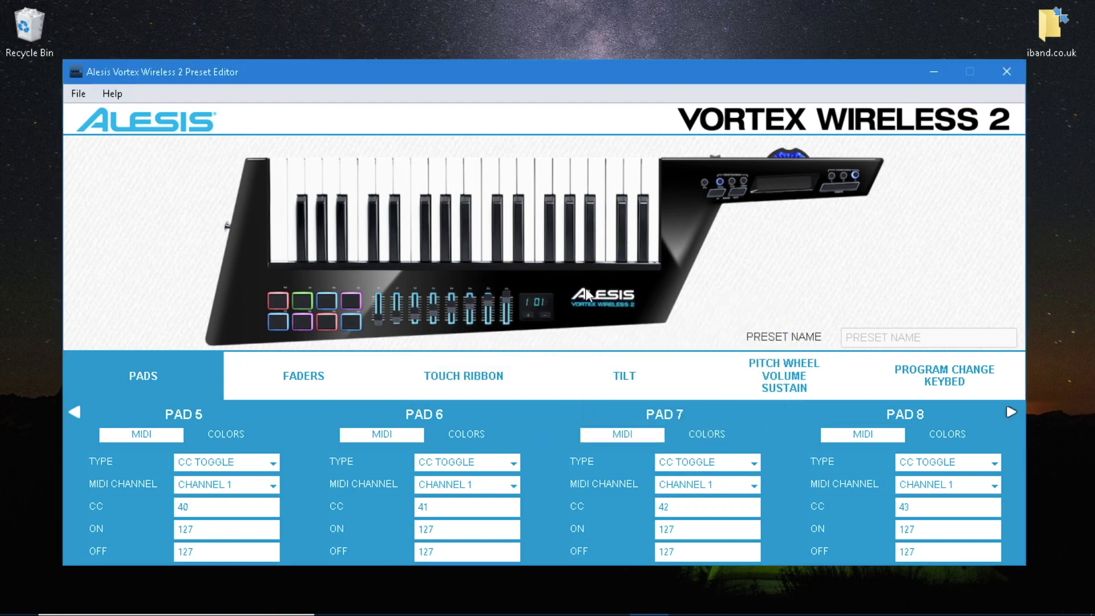
pyautogui.click(79, 94)
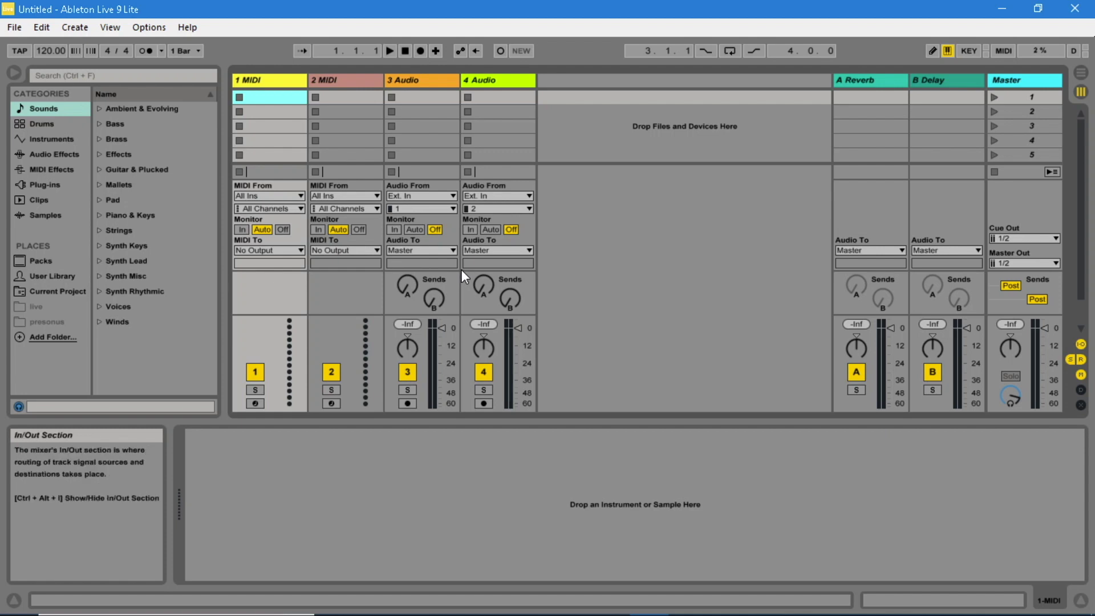
# Step: Delete both audio tracks, including 3 Audio, from the Session view
pyautogui.rightClick(416, 83)
pyautogui.click(440, 126)
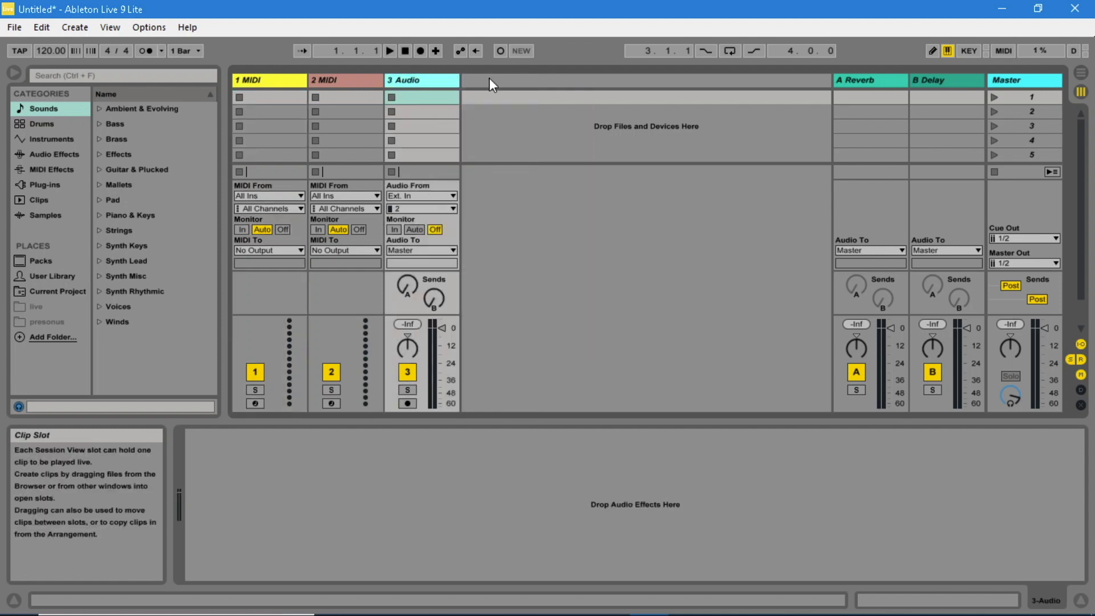
pyautogui.rightClick(445, 83)
pyautogui.click(462, 121)
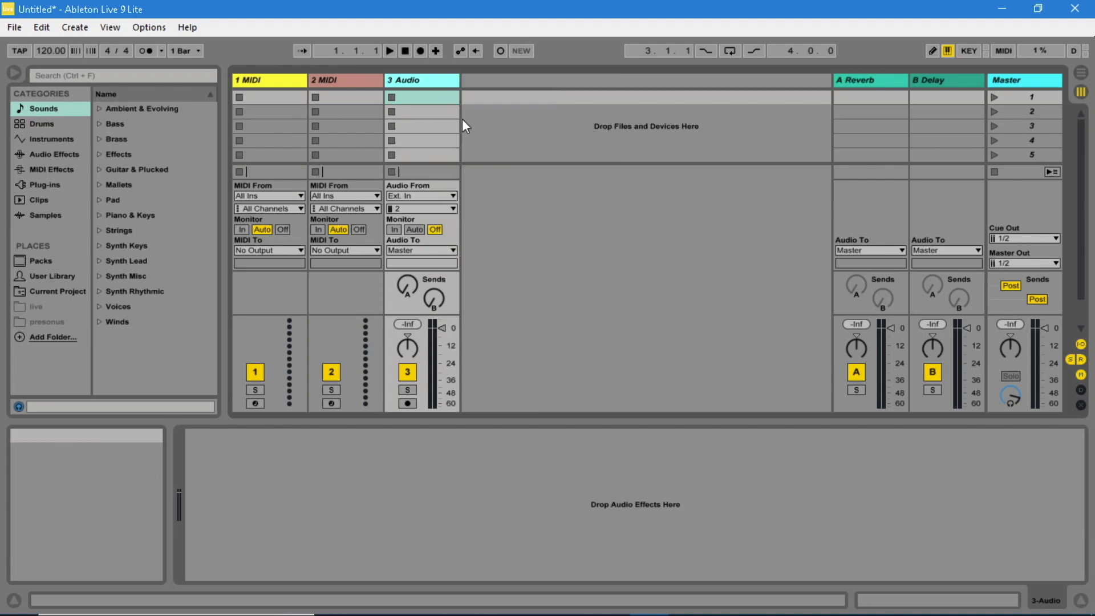
# Step: Insert MIDI tracks until the set holds eight, 1 MIDI through 8 MIDI
pyautogui.rightClick(405, 80)
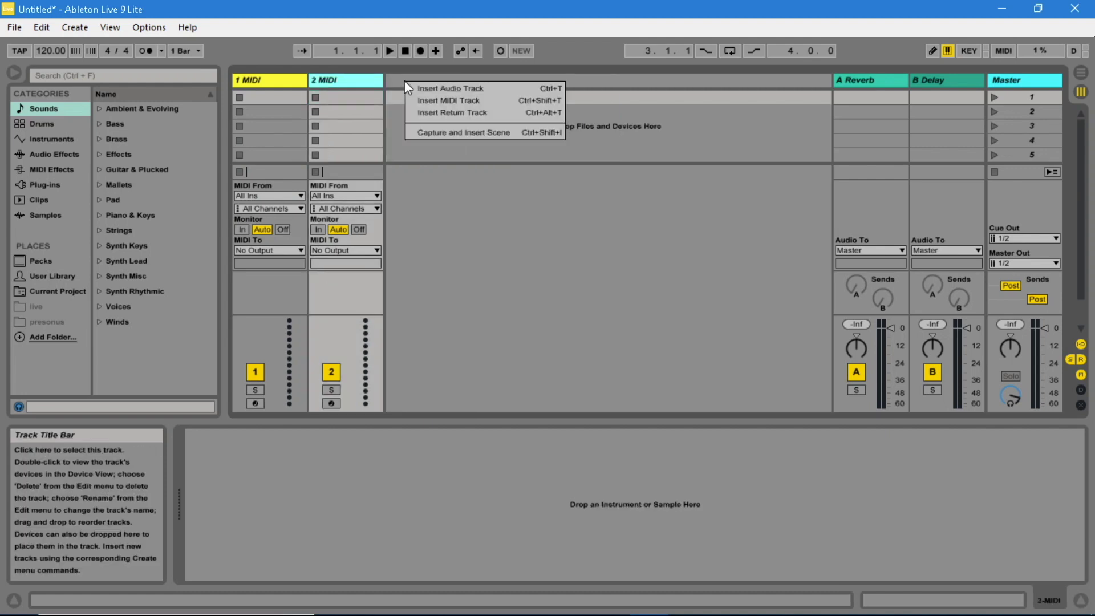
pyautogui.click(421, 96)
pyautogui.hotkey('ctrl', 'shift', 't')
pyautogui.hotkey('ctrl', 'shift', 't')
pyautogui.hotkey('ctrl', 'shift', 't')
pyautogui.hotkey('ctrl', 'shift', 't')
pyautogui.hotkey('ctrl', 'shift', 't')
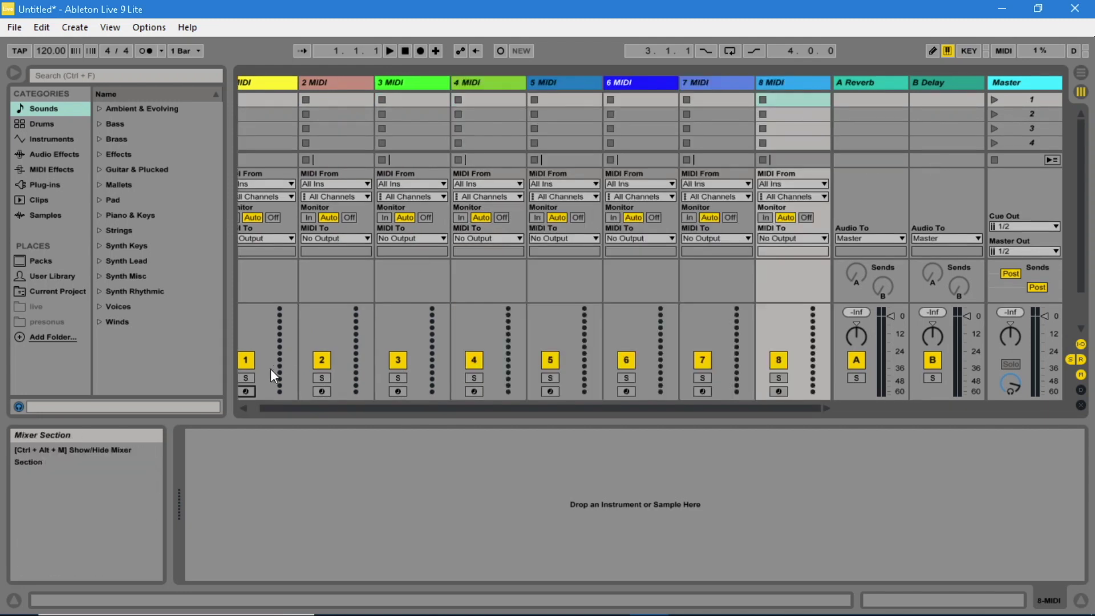
pyautogui.rightClick(251, 391)
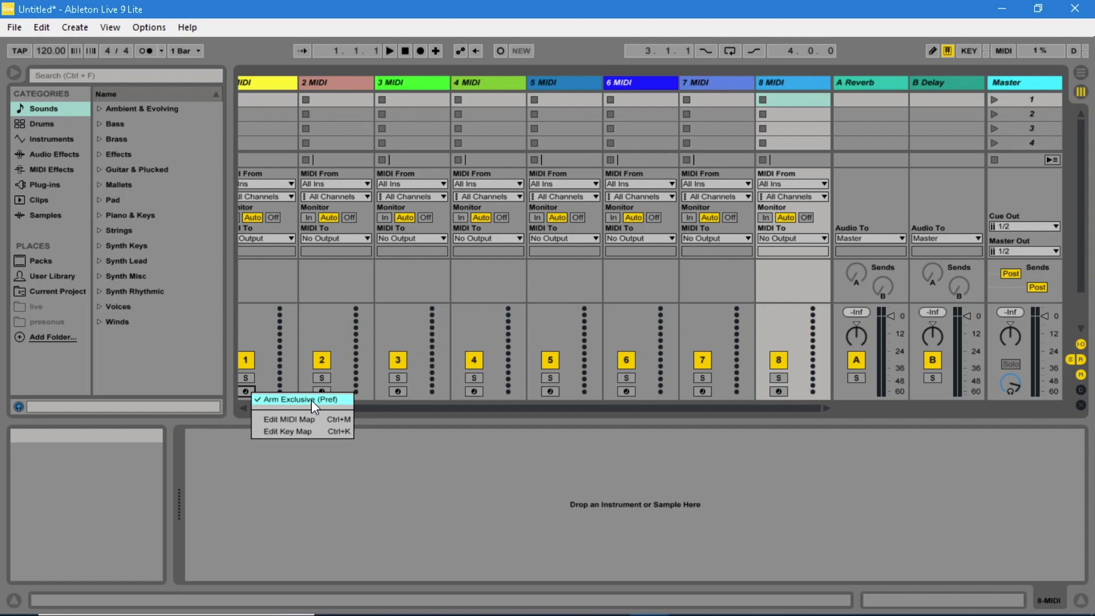
# Step: Uncheck Arm Exclusive (Pref) from track 1's arm-button menu and confirm it is off
pyautogui.click(312, 399)
pyautogui.rightClick(245, 392)
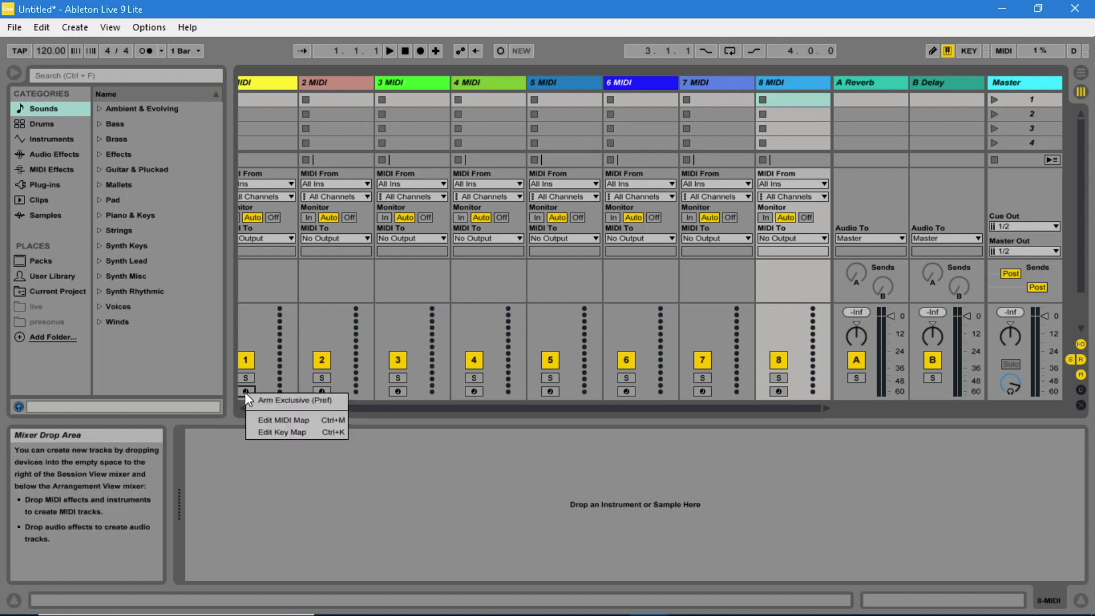
pyautogui.click(448, 426)
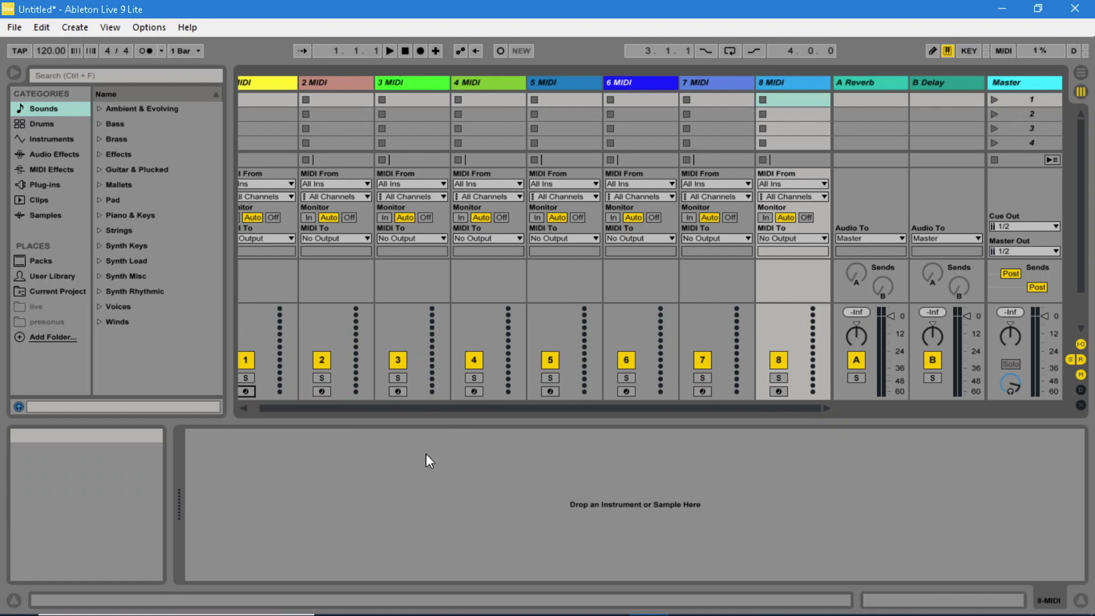
# Step: Drag Sounds presets from Guitar & Plucked onward onto the MIDI tracks, ending with Chiffy Sinusoid Lead on track 8
pyautogui.click(139, 169)
pyautogui.moveTo(160, 275); pyautogui.dragTo(260, 280)
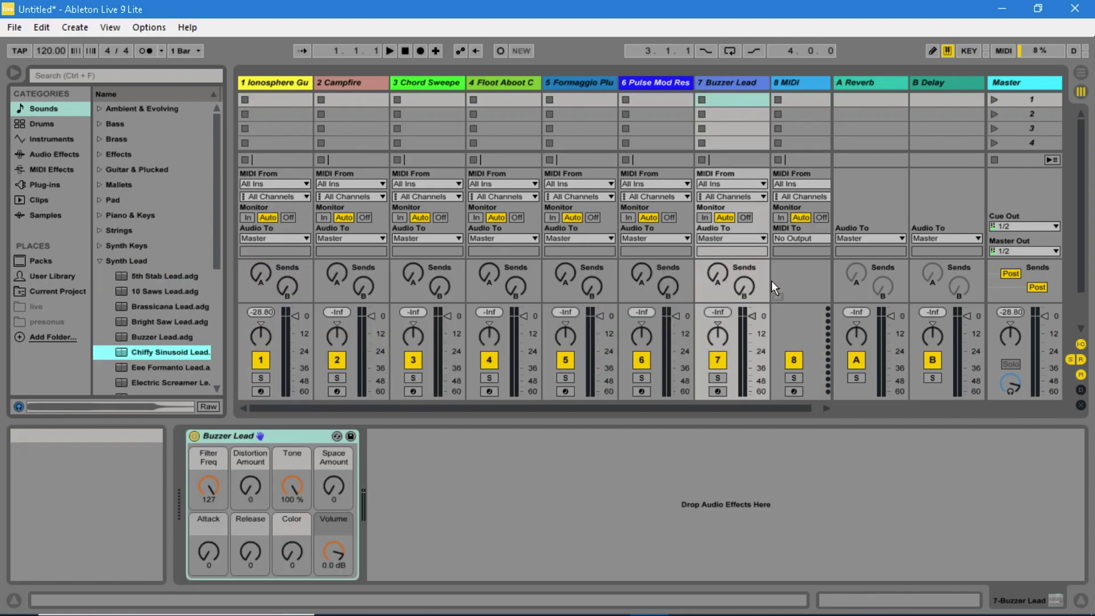
pyautogui.moveTo(771, 280); pyautogui.dragTo(782, 279)
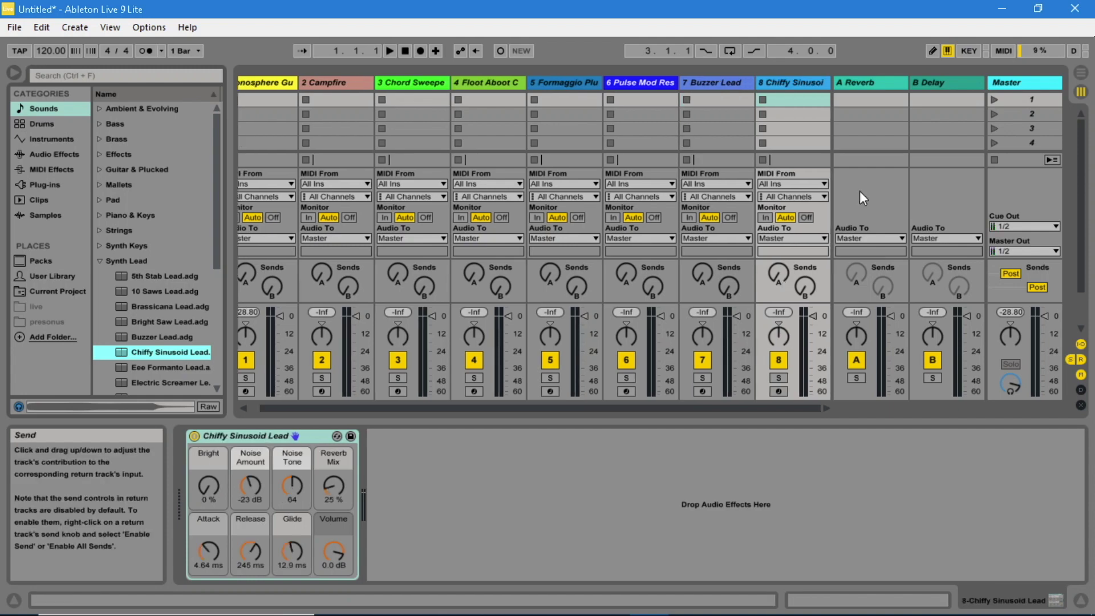
# Step: In MIDI Map Mode, assign the arm buttons of tracks 1–8 to pad CC 36 through CC 43
pyautogui.click(1001, 51)
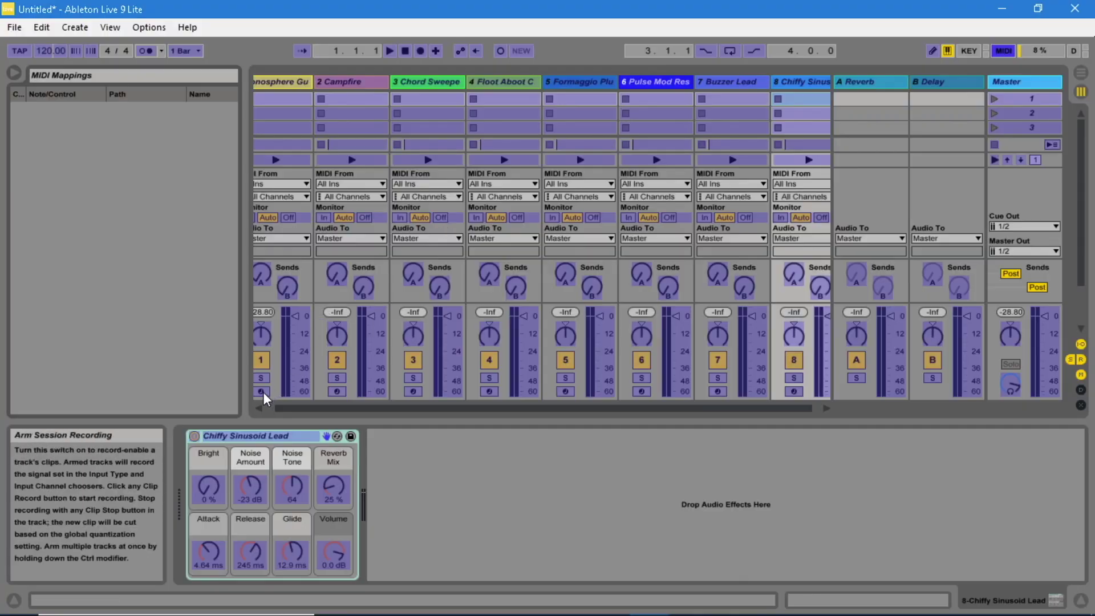
pyautogui.click(262, 394)
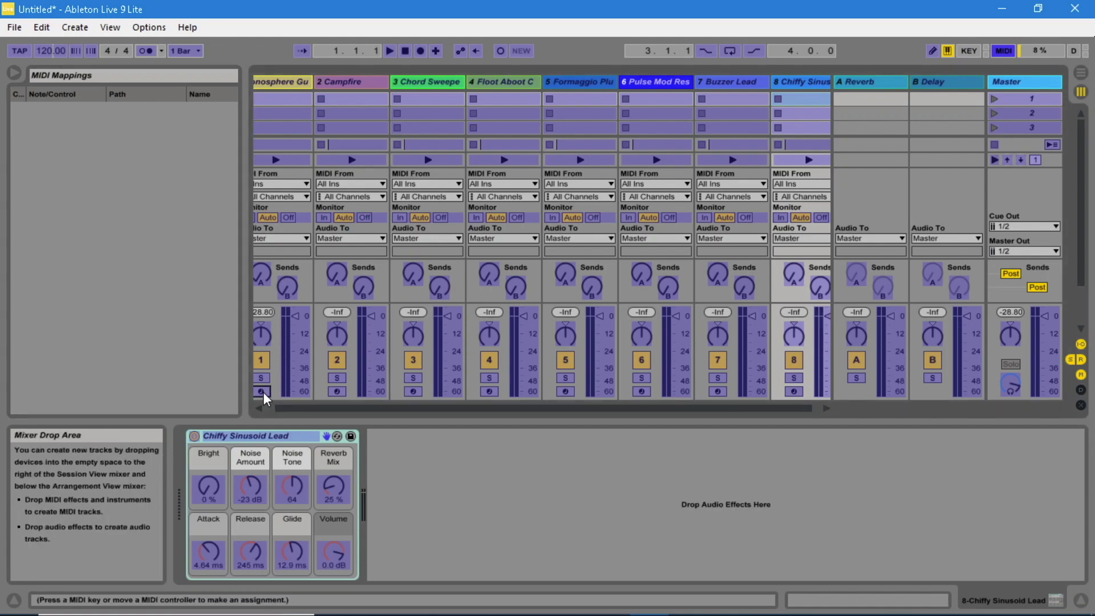
pyautogui.click(343, 394)
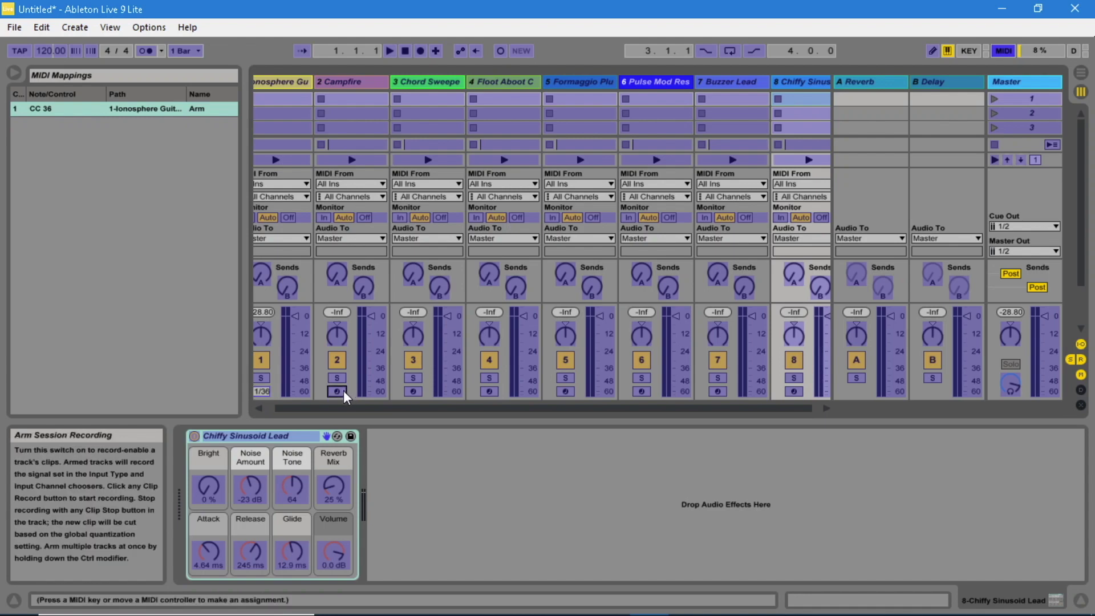
pyautogui.click(411, 393)
pyautogui.click(488, 393)
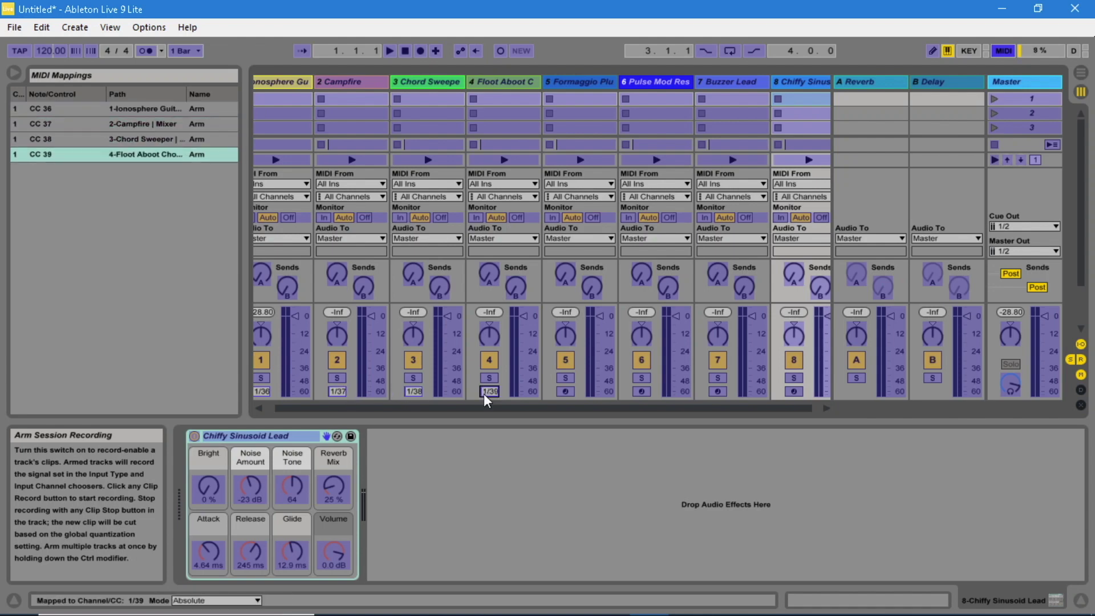
pyautogui.click(566, 392)
pyautogui.click(642, 392)
pyautogui.click(717, 393)
pyautogui.click(793, 393)
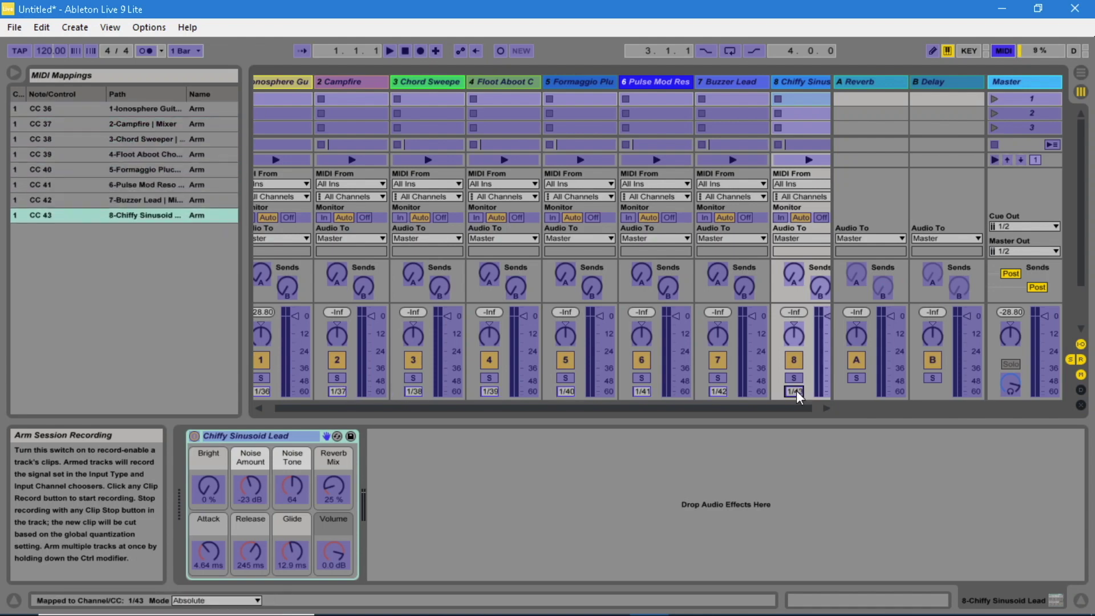
pyautogui.click(1004, 52)
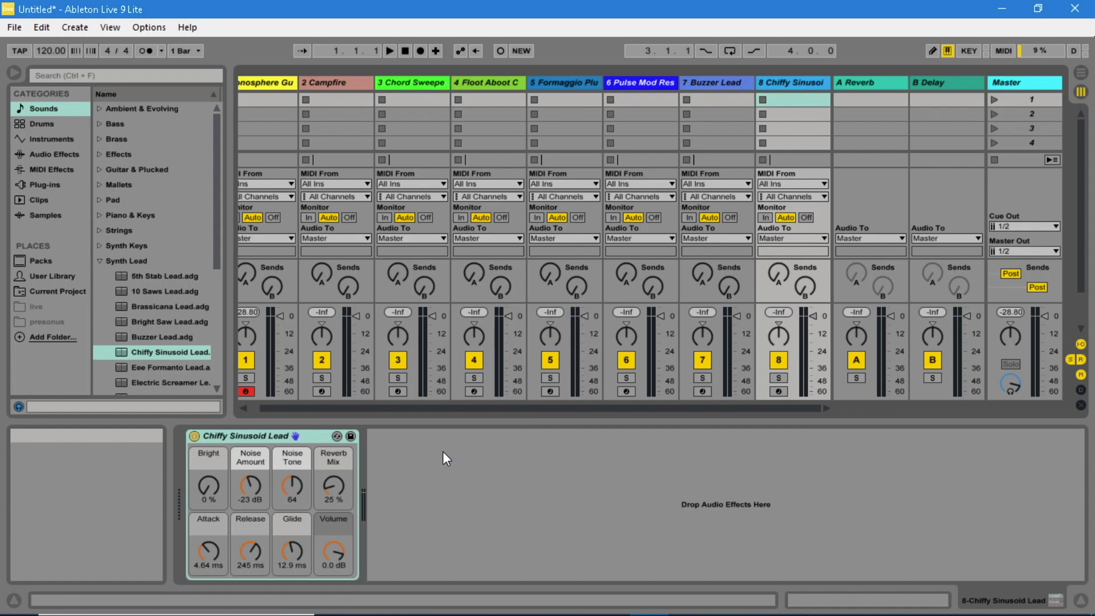
# Step: Disarm track 1 and bring up the File menu for saving the set
pyautogui.click(246, 391)
pyautogui.click(18, 27)
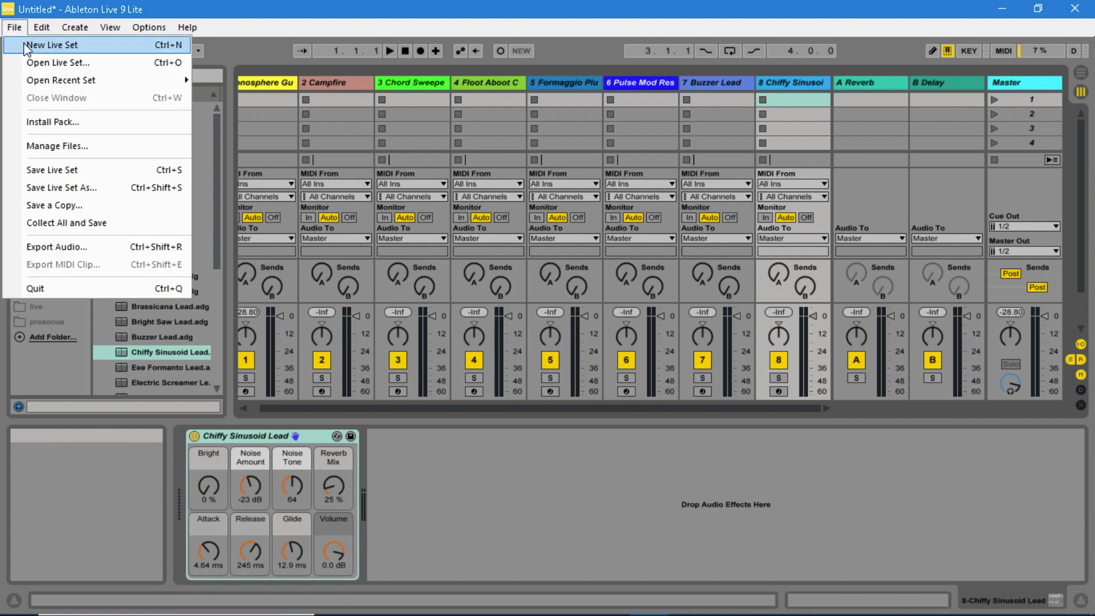